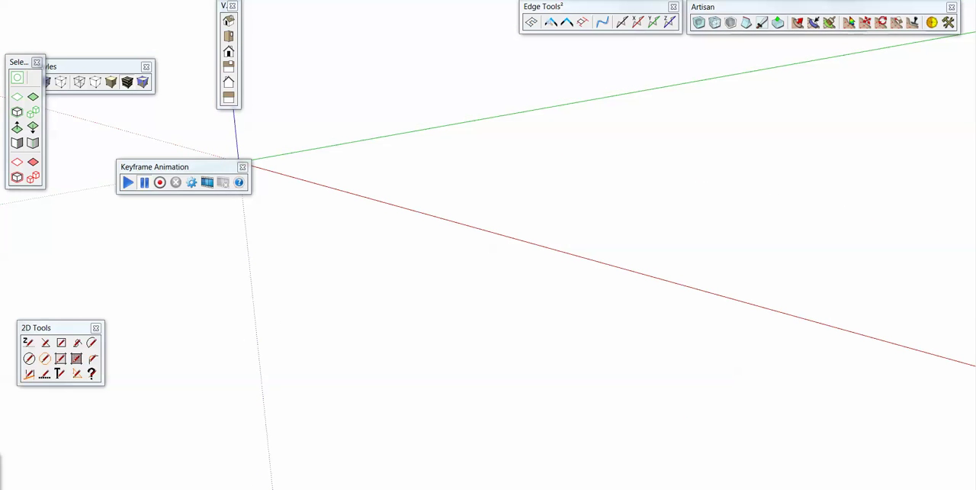
Move the Keyframe Animation toolbar out of the way, near the top of the window
{"action": "left_click_drag", "start_coordinate": [153, 166], "coordinate": [329, 41]}
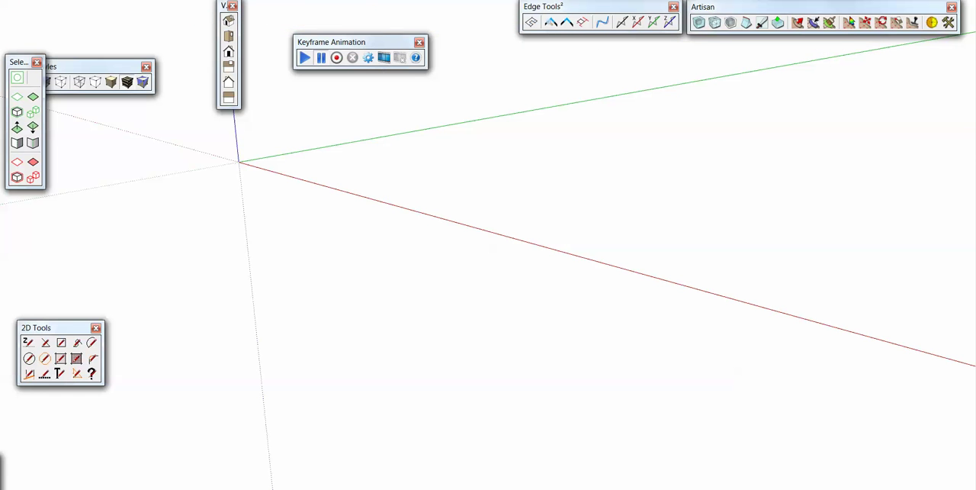
{"action": "left_click_drag", "start_coordinate": [331, 42], "coordinate": [334, 30]}
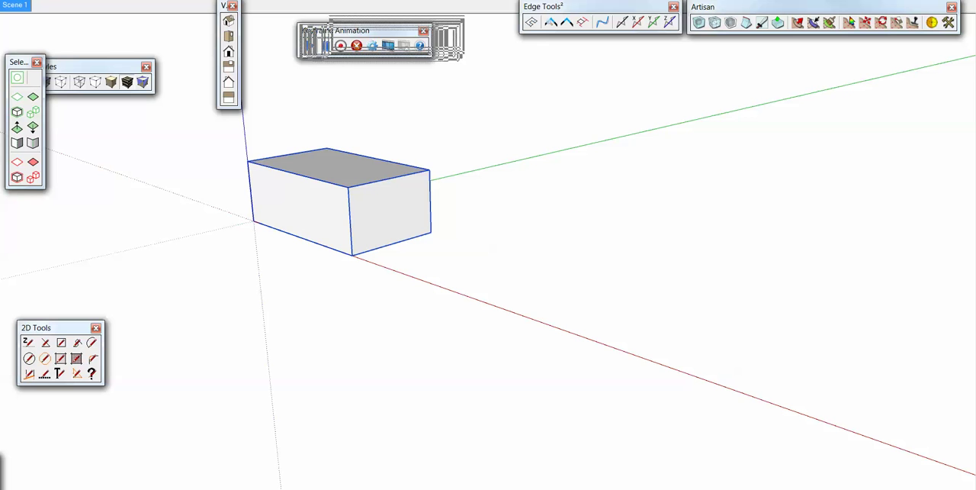
Nudge the Keyframe Animation toolbar slightly further along the top
{"action": "left_click_drag", "start_coordinate": [351, 30], "coordinate": [383, 23]}
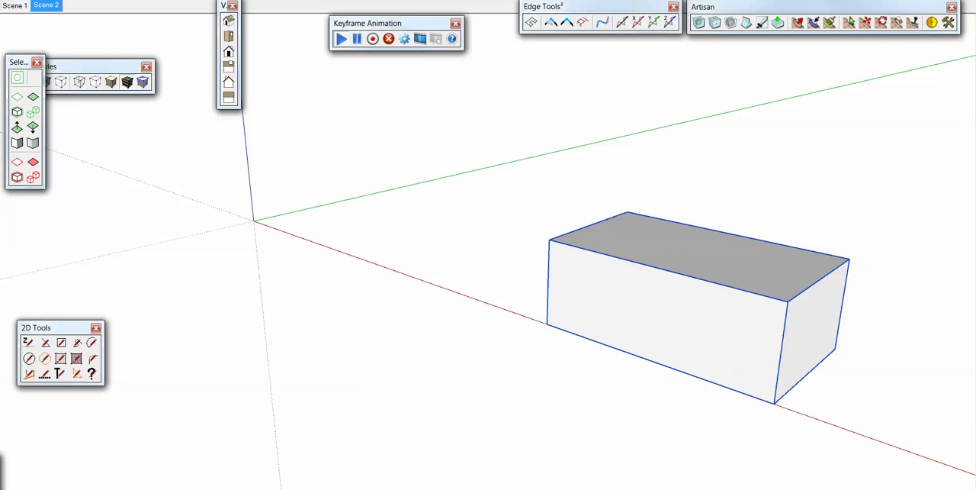
Shrink the box from a corner grip and record its Scene 2 position data
{"action": "key", "text": "s"}
{"action": "left_click", "coordinate": [627, 213]}
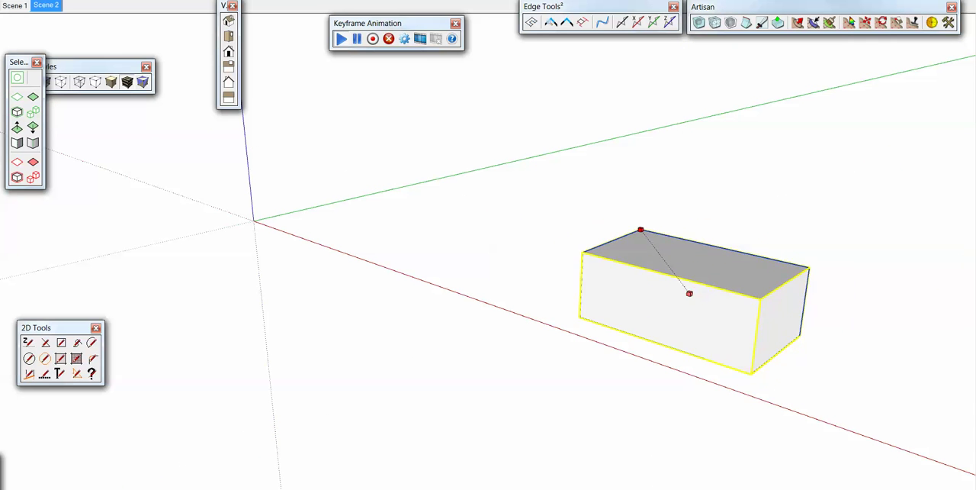
{"action": "left_click_drag", "start_coordinate": [689, 293], "coordinate": [775, 403]}
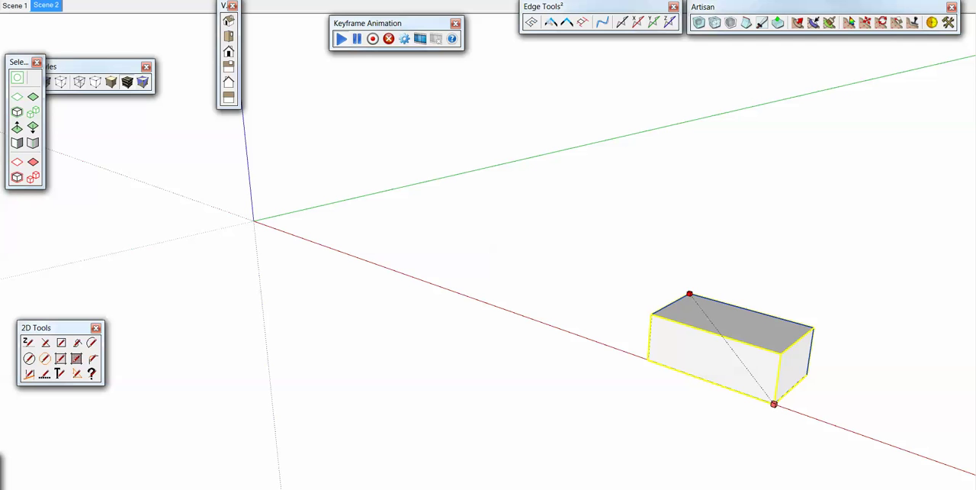
{"action": "left_click", "coordinate": [774, 403]}
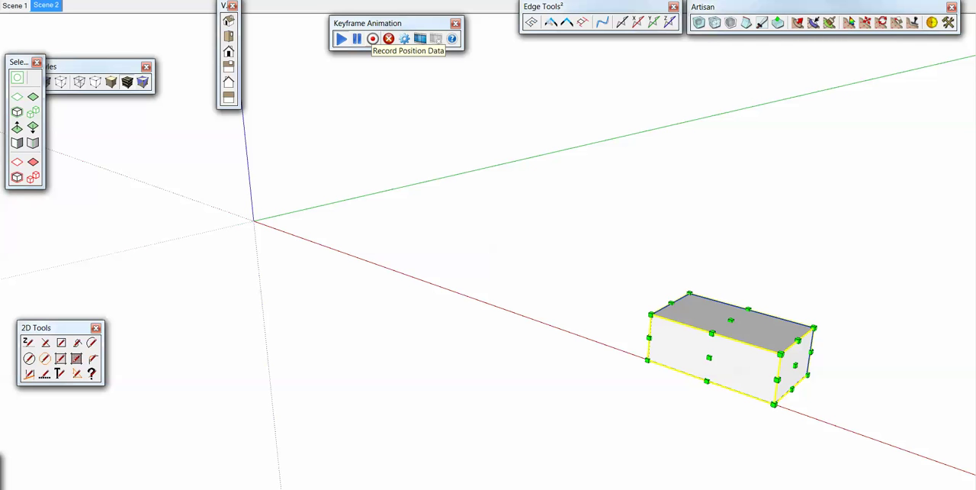
{"action": "left_click", "coordinate": [373, 38]}
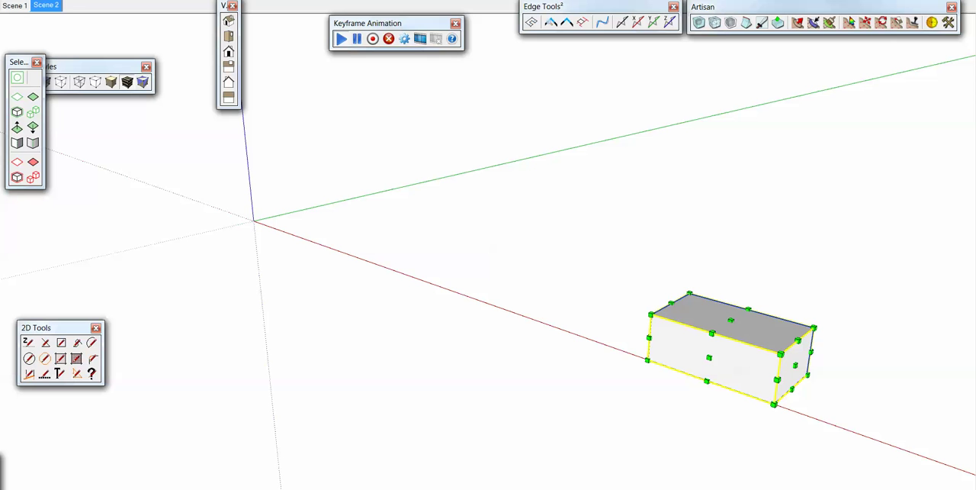
Preview the size change by switching from Scene 1 to Scene 2 and back
{"action": "key", "text": "Page_Up"}
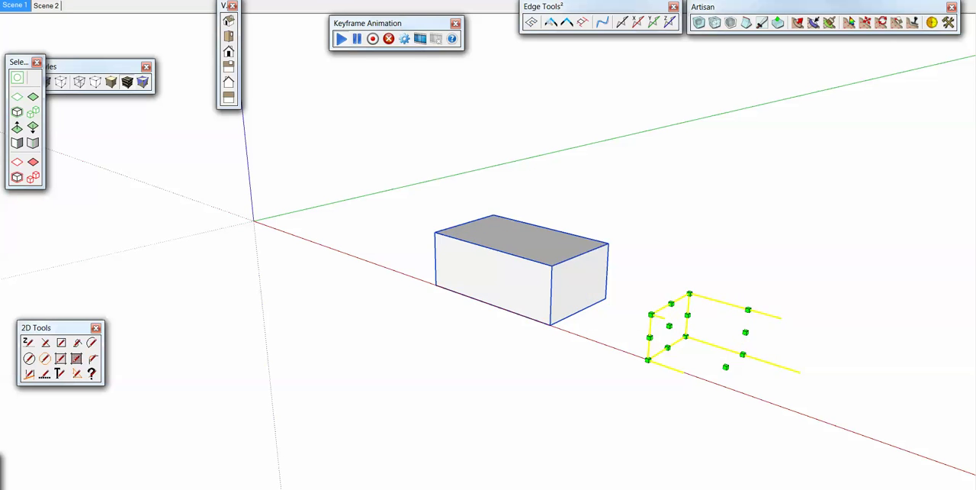
{"action": "left_click", "coordinate": [60, 6]}
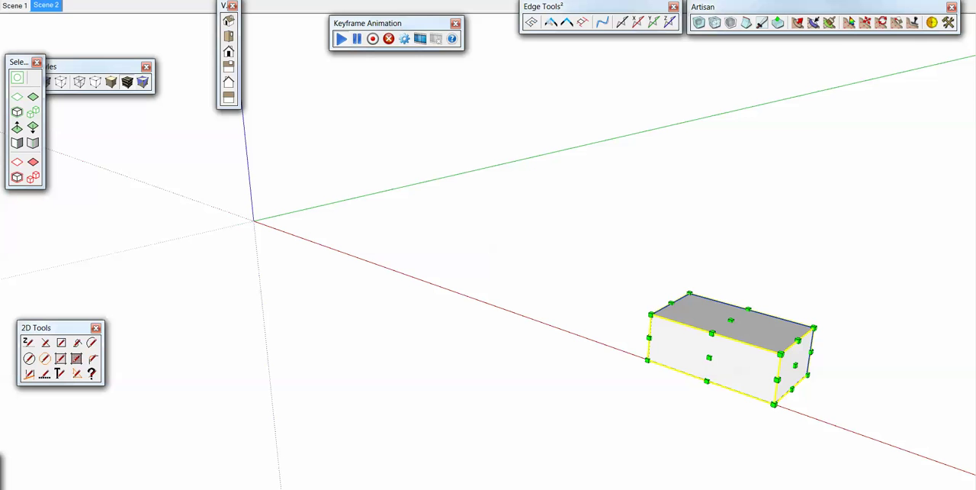
{"action": "left_click", "coordinate": [15, 5]}
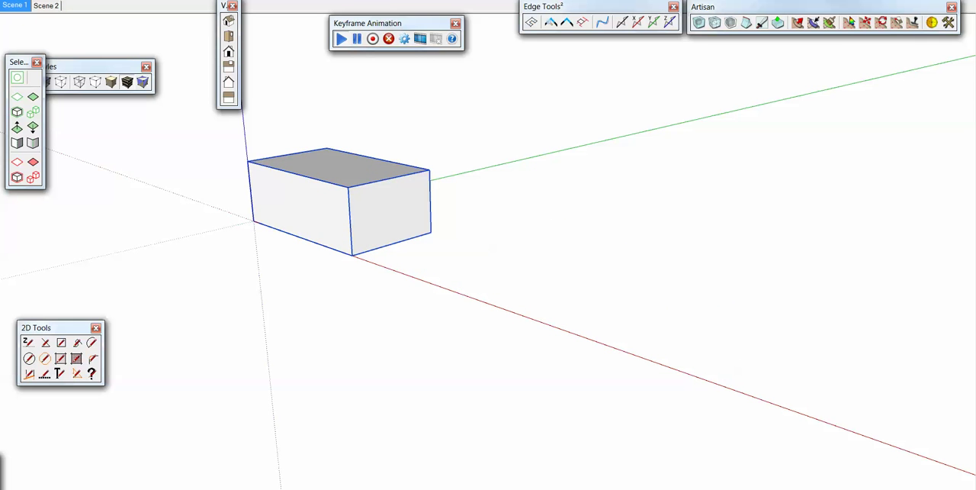
Rotate the box about its vertical axis, then preview Scene 2 and return to Scene 1
{"action": "left_click", "coordinate": [321, 166]}
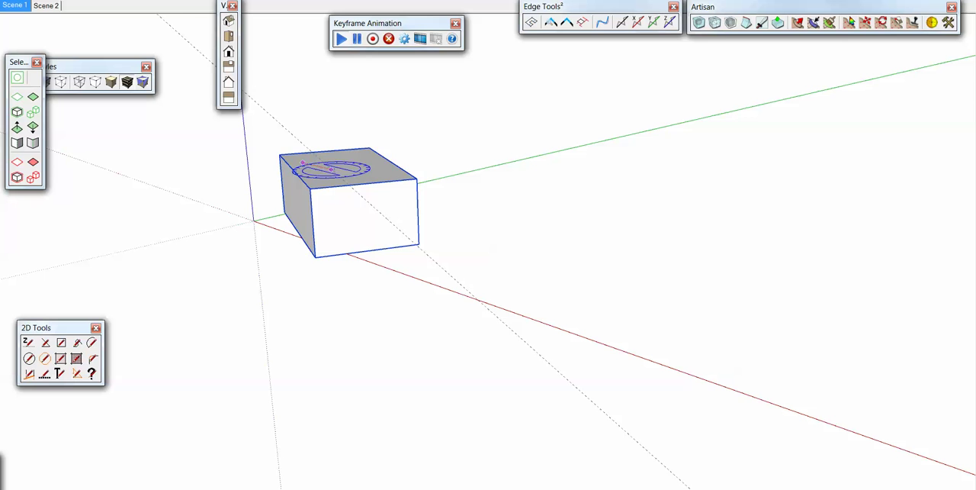
{"action": "left_click", "coordinate": [338, 126]}
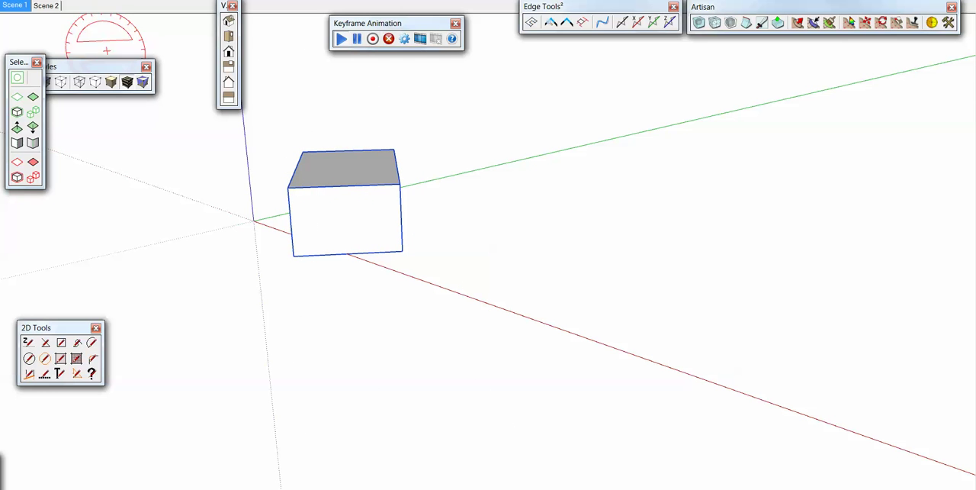
{"action": "left_click", "coordinate": [46, 5]}
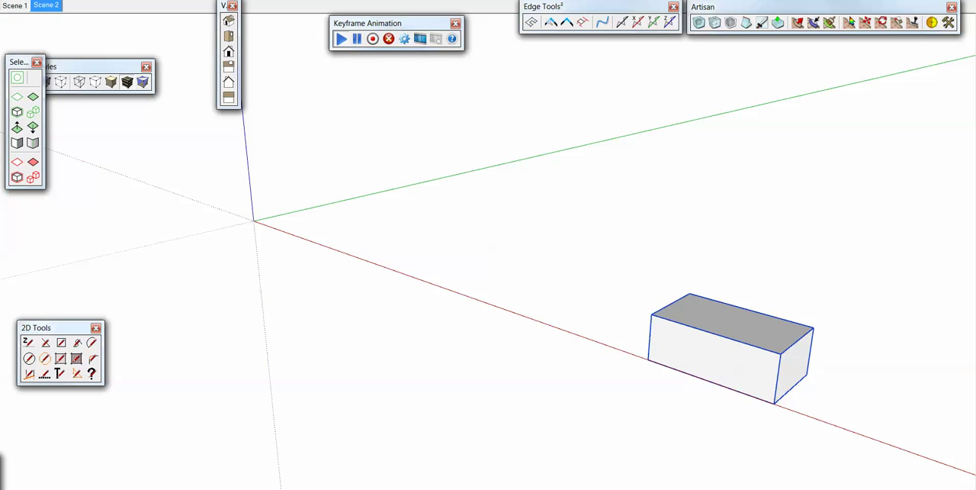
{"action": "left_click", "coordinate": [14, 6]}
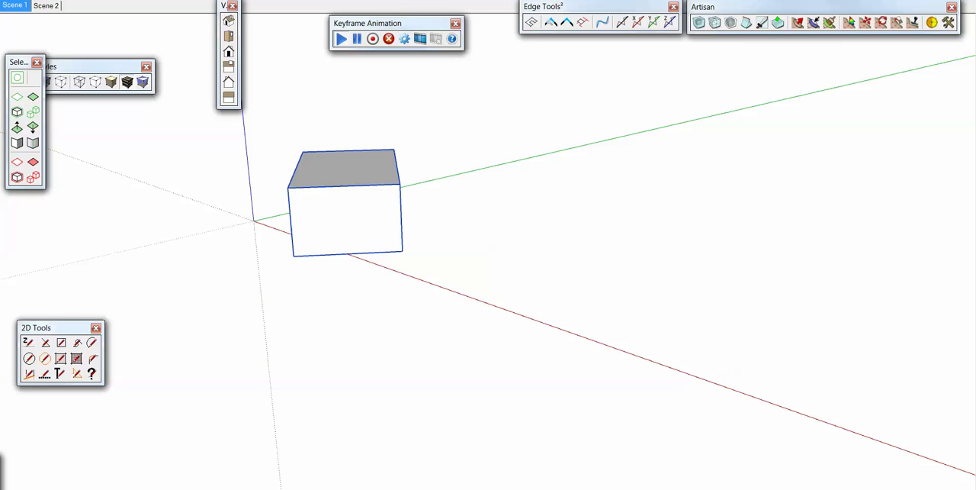
Move the Model Info animation settings aside, review them, and close the window
{"action": "left_click_drag", "start_coordinate": [343, 124], "coordinate": [536, 98]}
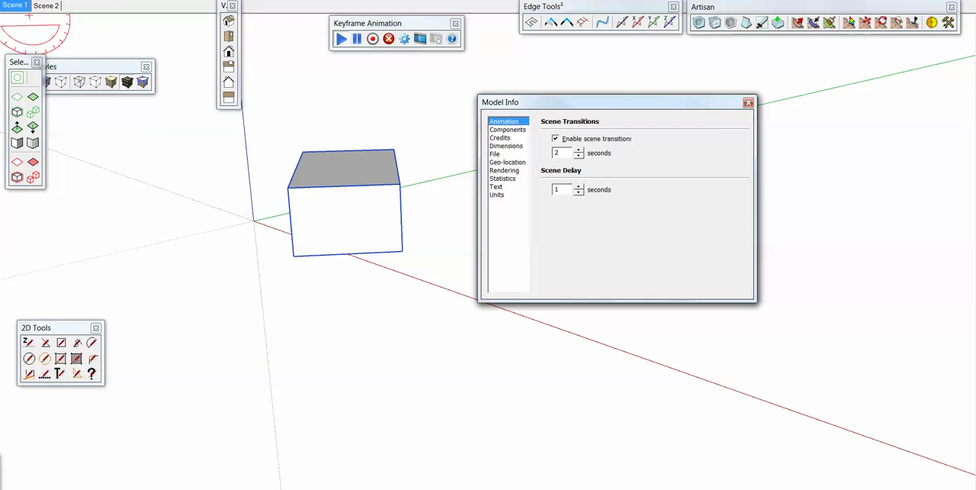
{"action": "left_click", "coordinate": [748, 101]}
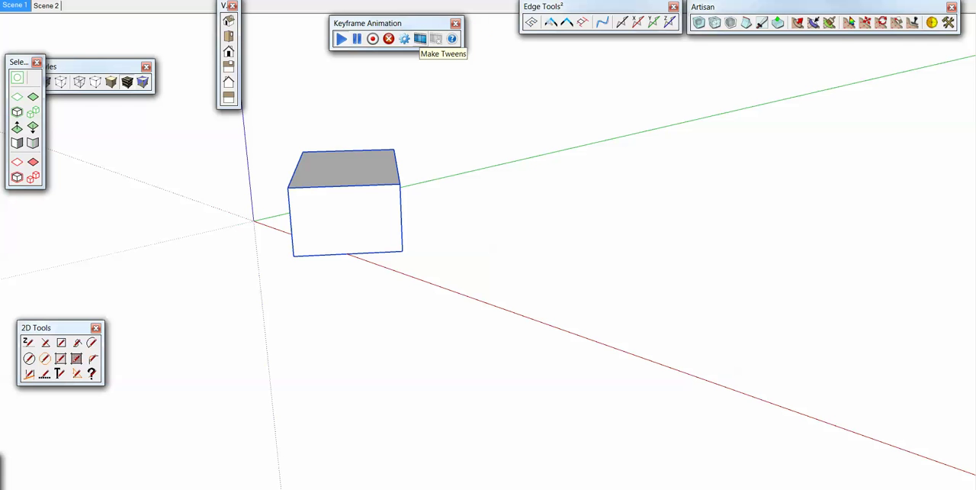
Request Make Tweens, accept the save prompt, and overwrite jubnk.skp on the Desktop
{"action": "left_click", "coordinate": [419, 39]}
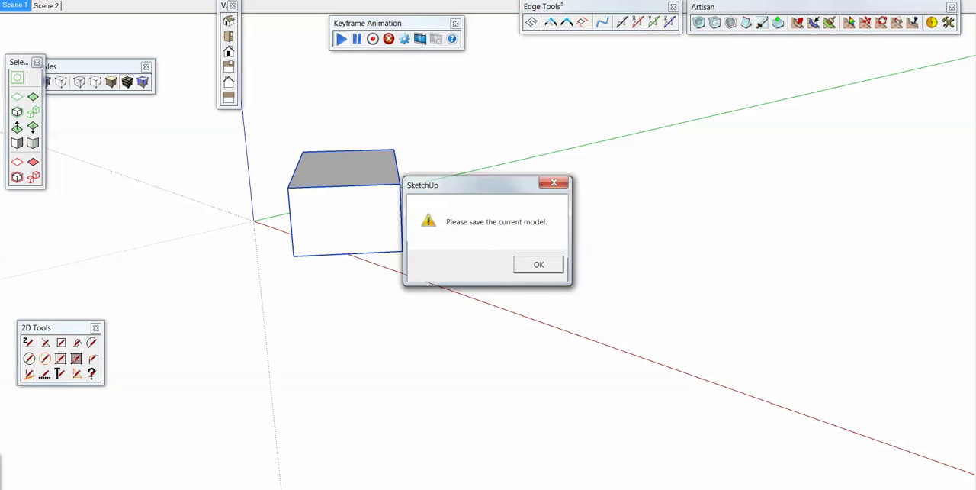
{"action": "left_click", "coordinate": [537, 263]}
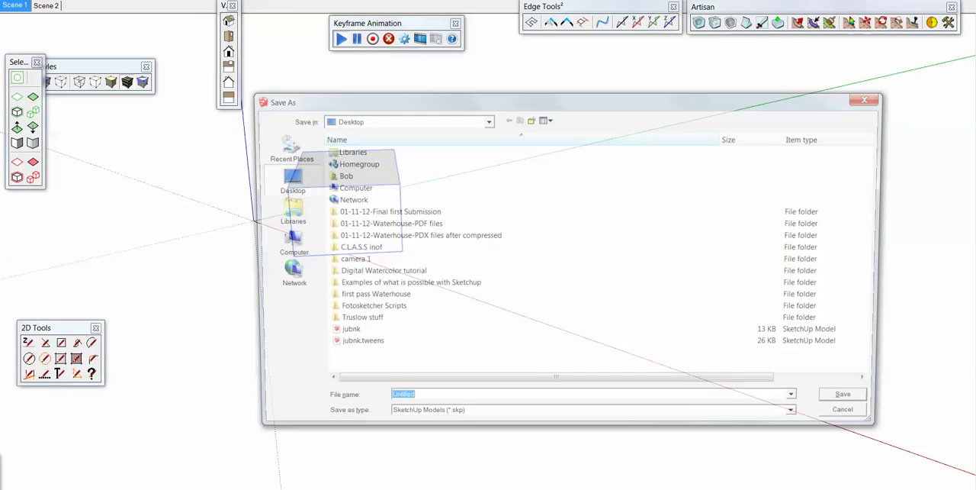
{"action": "type", "text": "jubnk"}
{"action": "key", "text": "Return"}
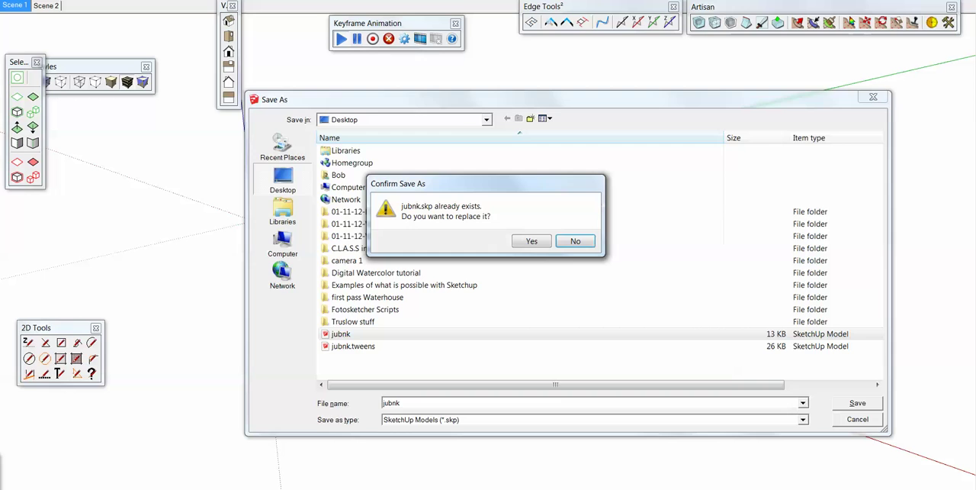
{"action": "key", "text": "Return"}
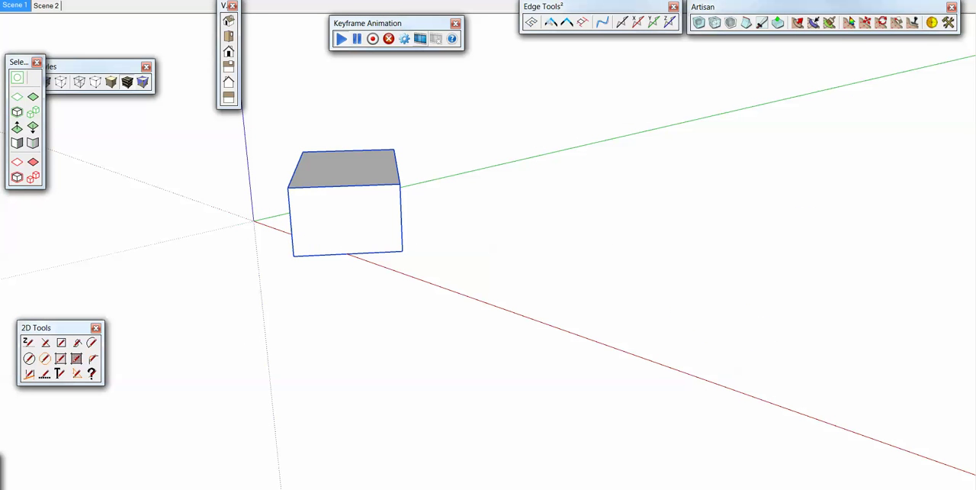
Dismiss the 41-frame prompt, confirm the 10 fps frame rate, and request tweens again
{"action": "left_click", "coordinate": [419, 38]}
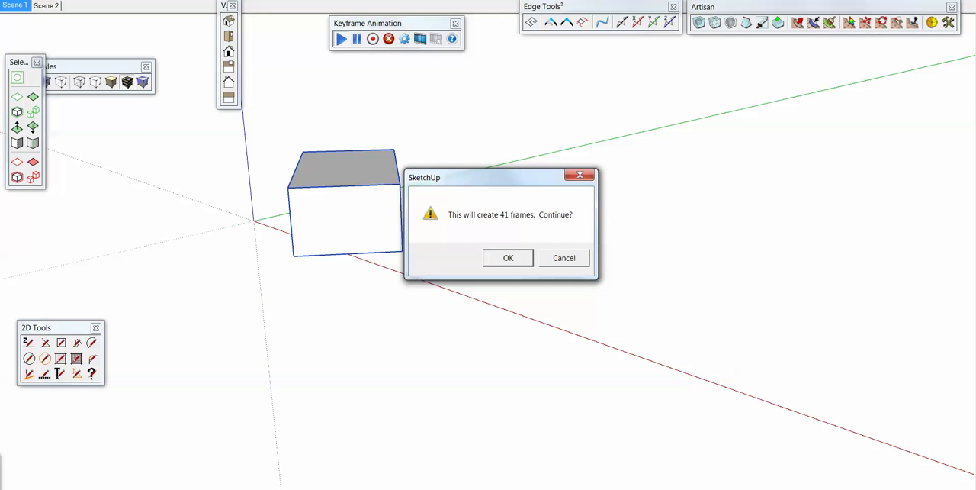
{"action": "key", "text": "Return"}
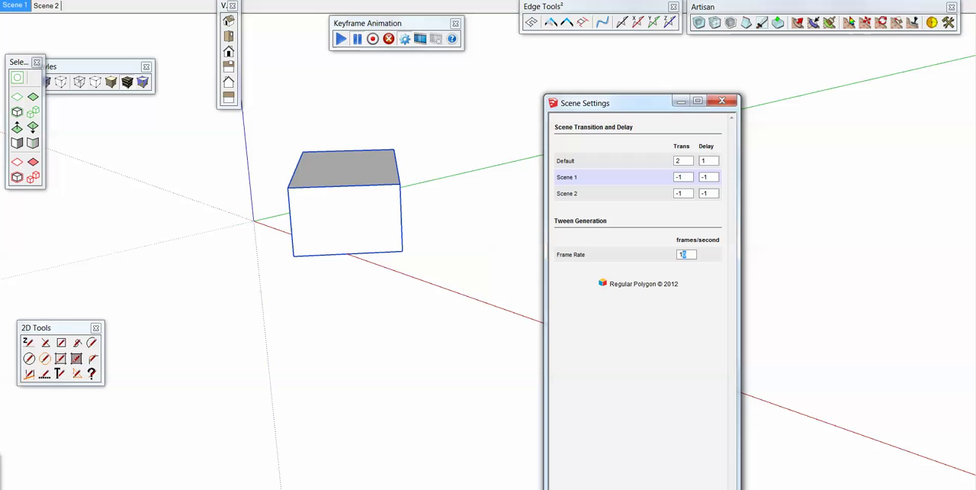
{"action": "double_click", "coordinate": [684, 254]}
{"action": "left_click", "coordinate": [721, 101]}
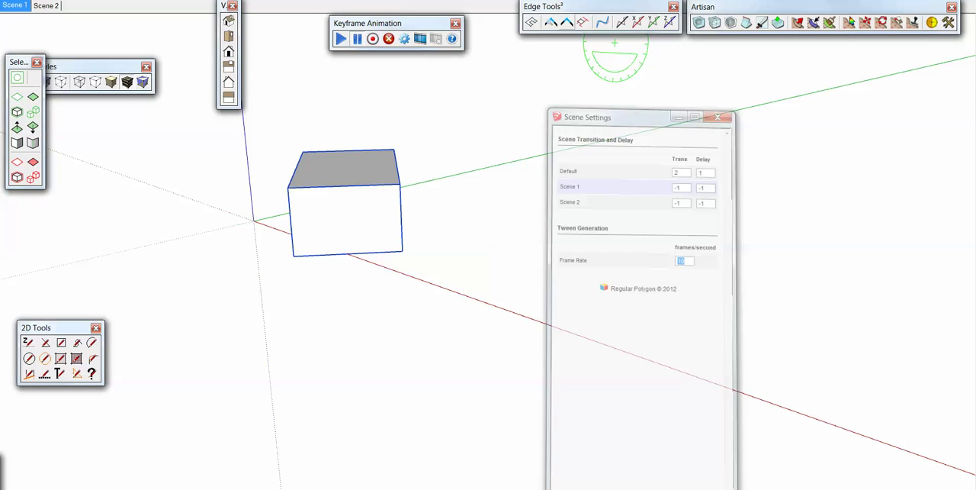
{"action": "left_click", "coordinate": [420, 38]}
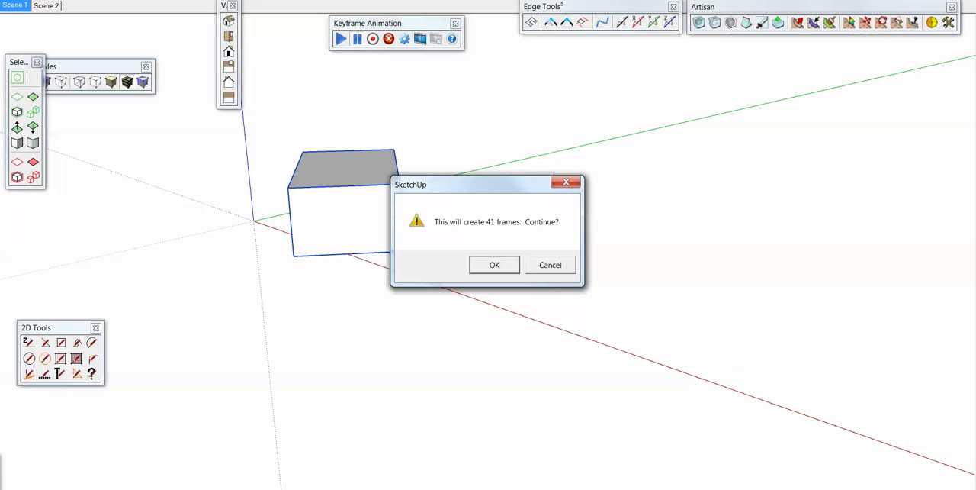
Create the 41 tween frames and save them over jubnk.tweens.skp
{"action": "left_click", "coordinate": [494, 264]}
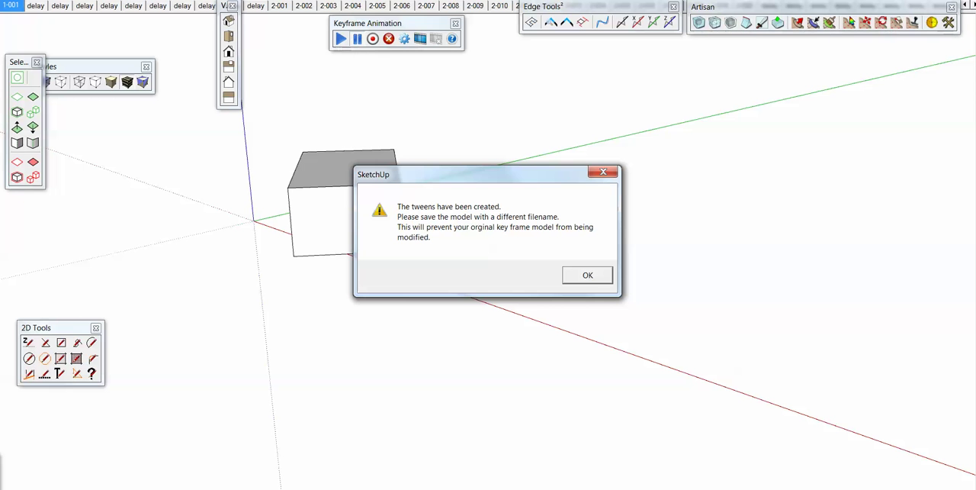
{"action": "left_click", "coordinate": [587, 275]}
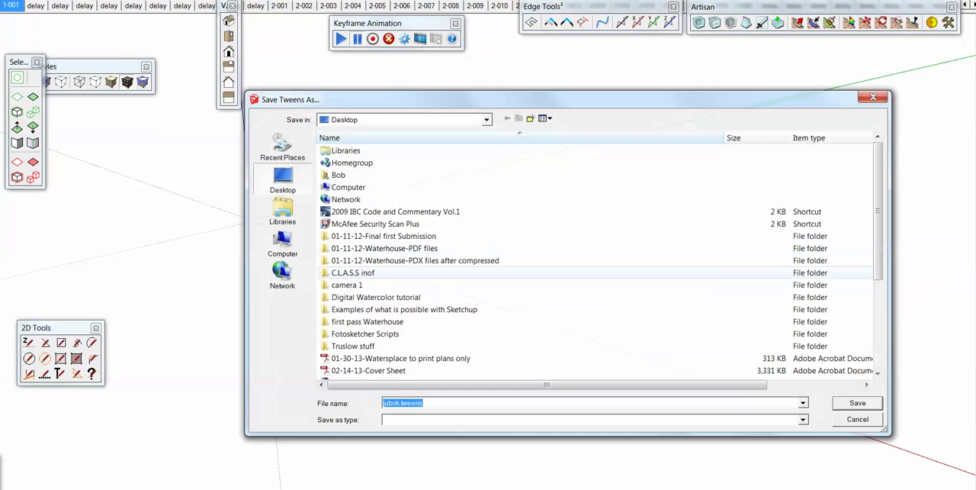
{"action": "scroll", "coordinate": [595, 259], "scroll_direction": "down", "scroll_amount": 4}
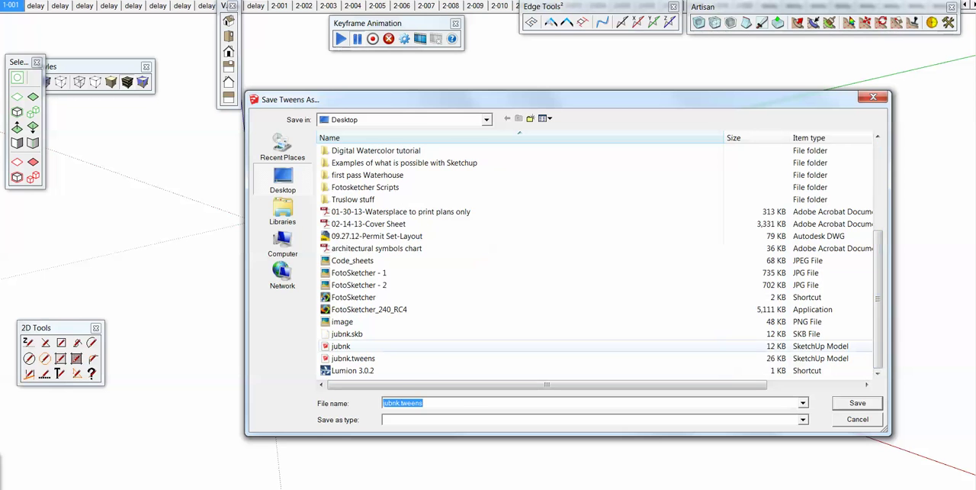
{"action": "key", "text": "Return"}
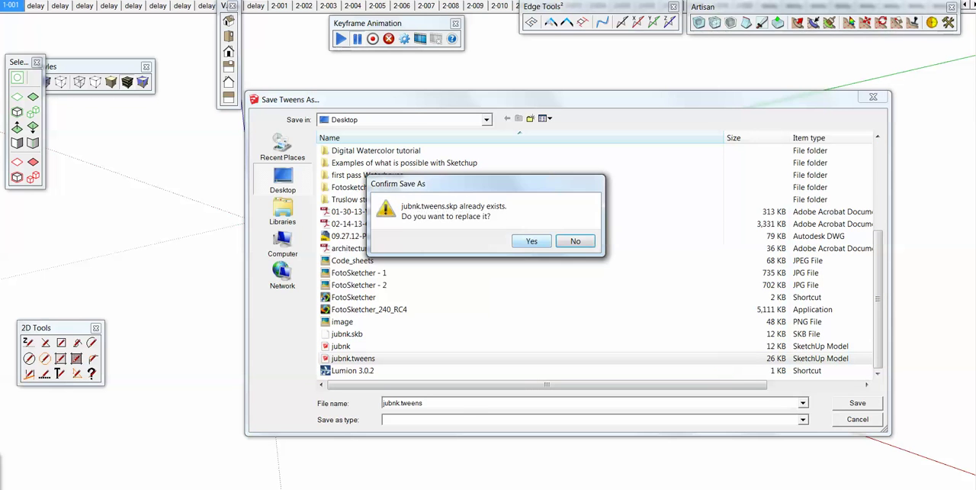
{"action": "key", "text": "Return"}
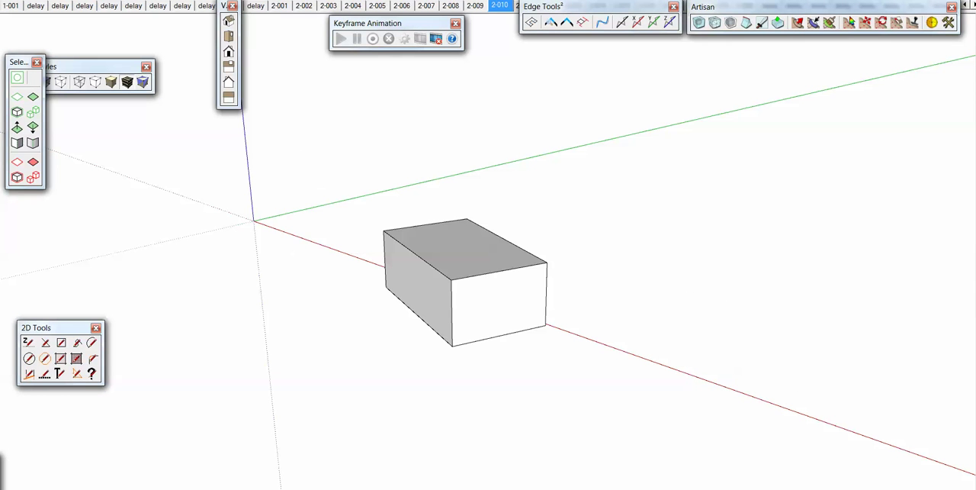
Step back one tween scene with the box selected, and move the Edge Tools and Artisan toolbars
{"action": "key", "text": "ctrl+a"}
{"action": "key", "text": "Page_Up"}
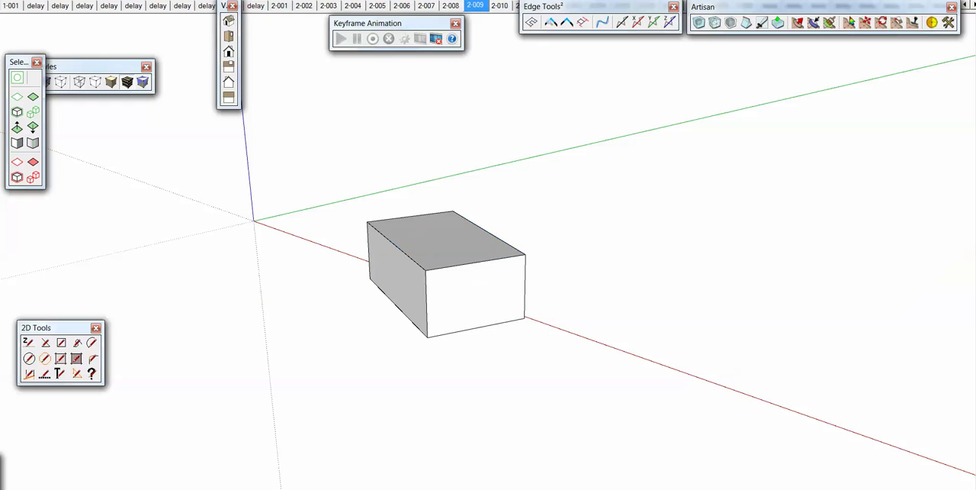
{"action": "key", "text": "ctrl+a"}
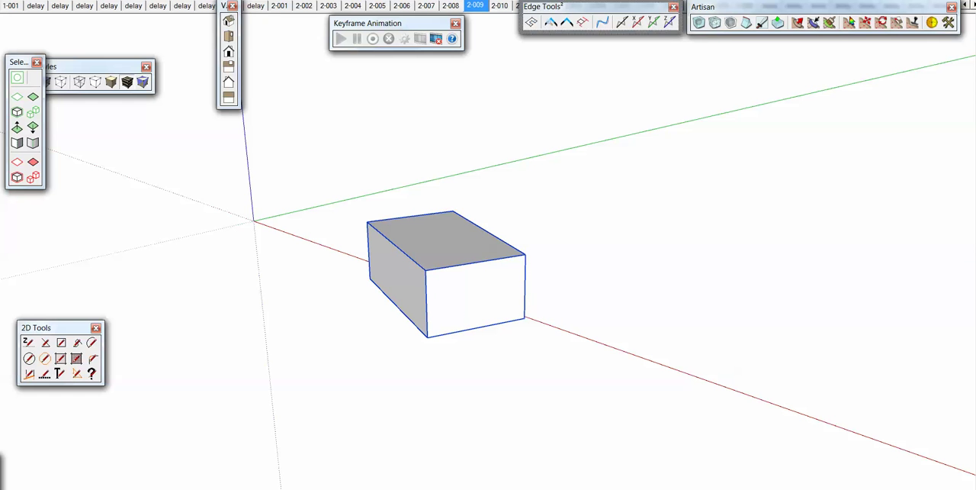
{"action": "left_click_drag", "start_coordinate": [543, 6], "coordinate": [578, 64]}
{"action": "left_click_drag", "start_coordinate": [703, 6], "coordinate": [839, 145]}
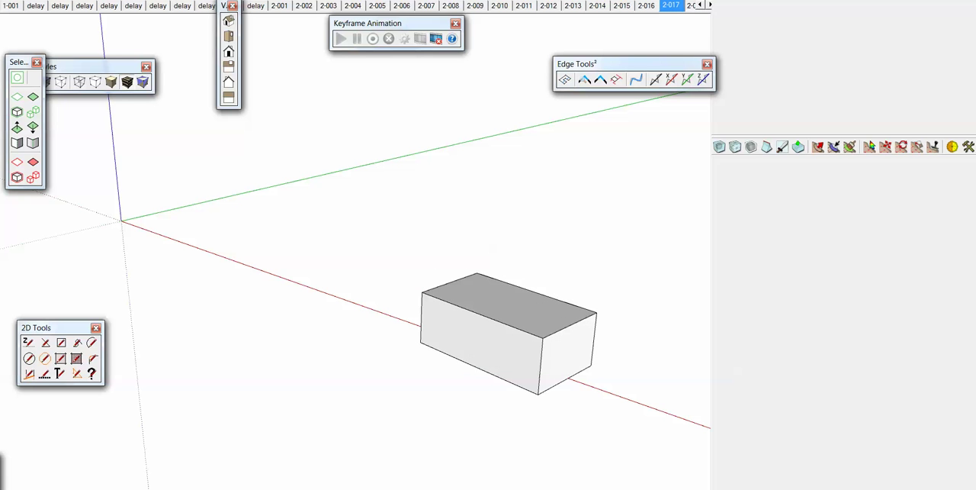
Step back to an earlier tween scene with the box selected, and nudge the Keyframe Animation toolbar
{"action": "key", "text": "ctrl+a"}
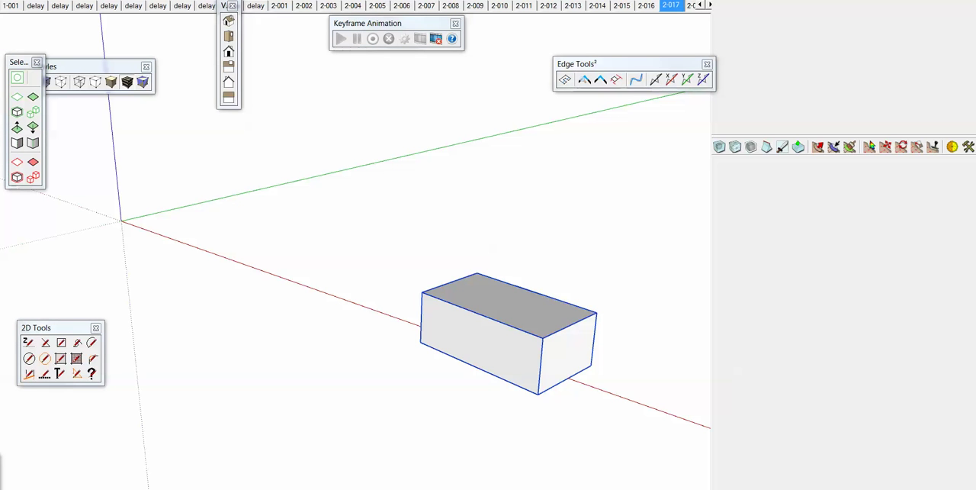
{"action": "key", "text": "Page_Up"}
{"action": "key", "text": "Page_Up"}
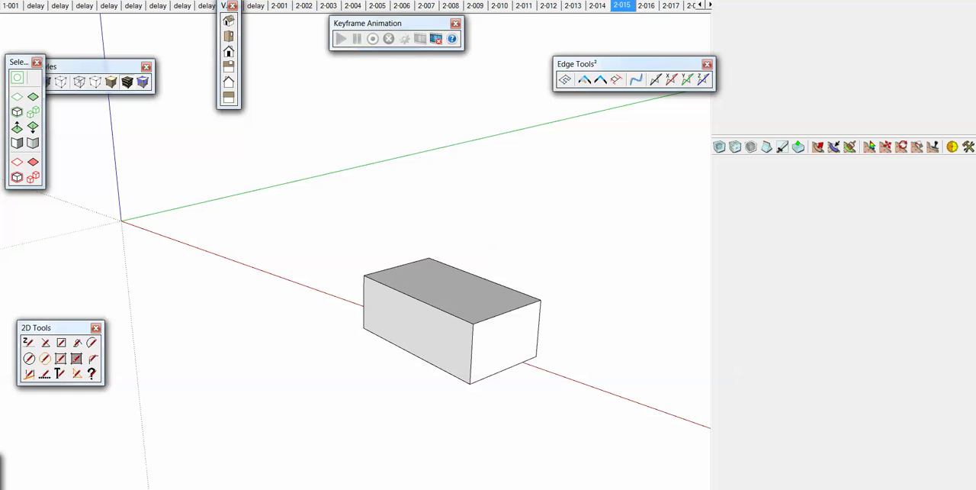
{"action": "key", "text": "ctrl+a"}
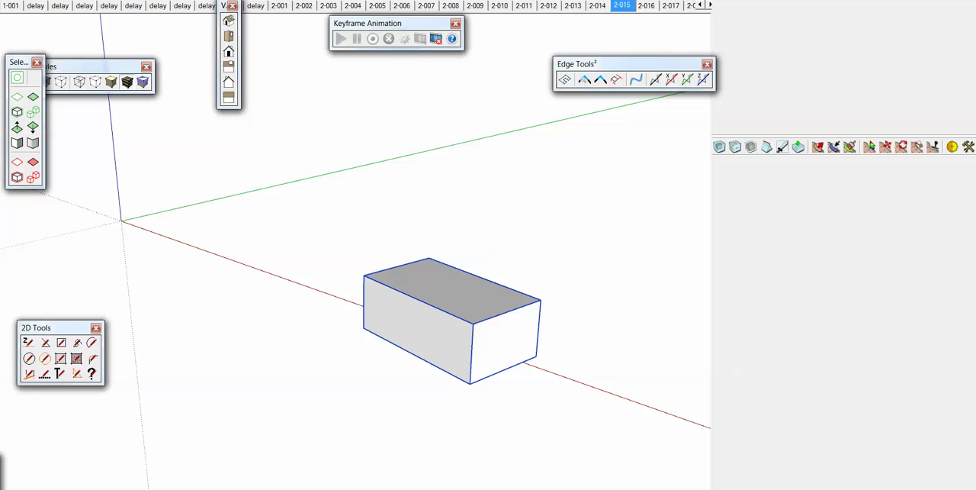
{"action": "left_click_drag", "start_coordinate": [367, 23], "coordinate": [375, 41]}
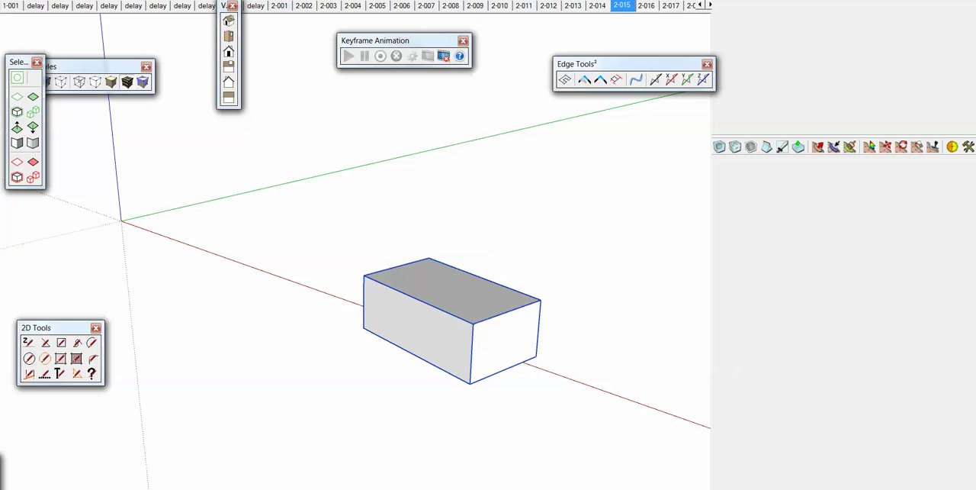